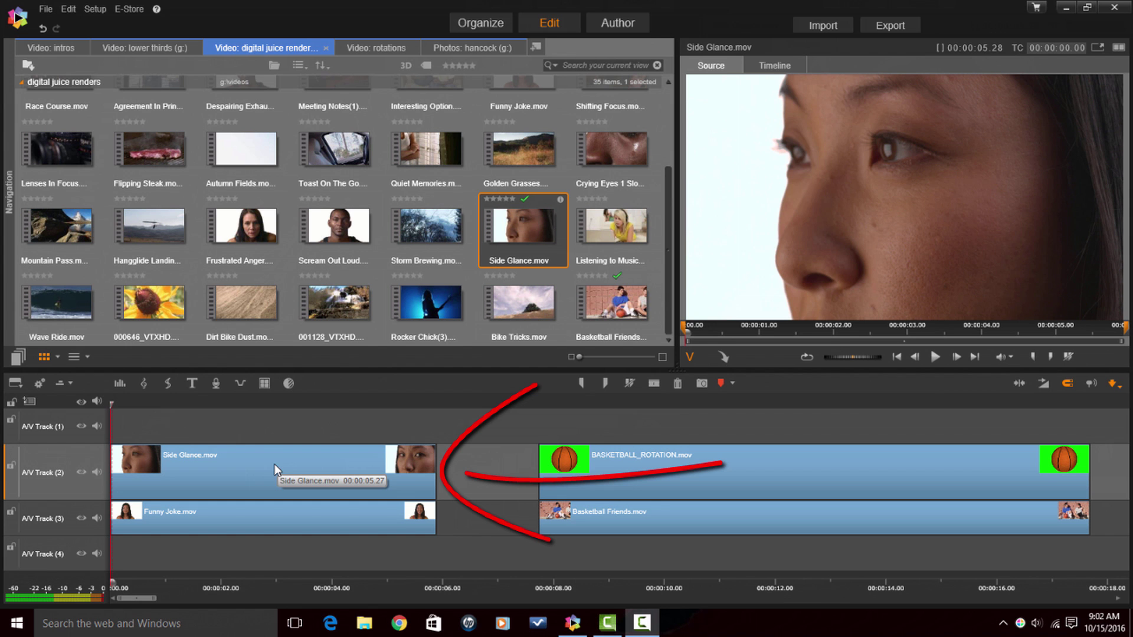
- Scale the Side Glance clip down to a small picture-in-picture inset and place it in the upper-right corner of the frame
left_click(243, 470)
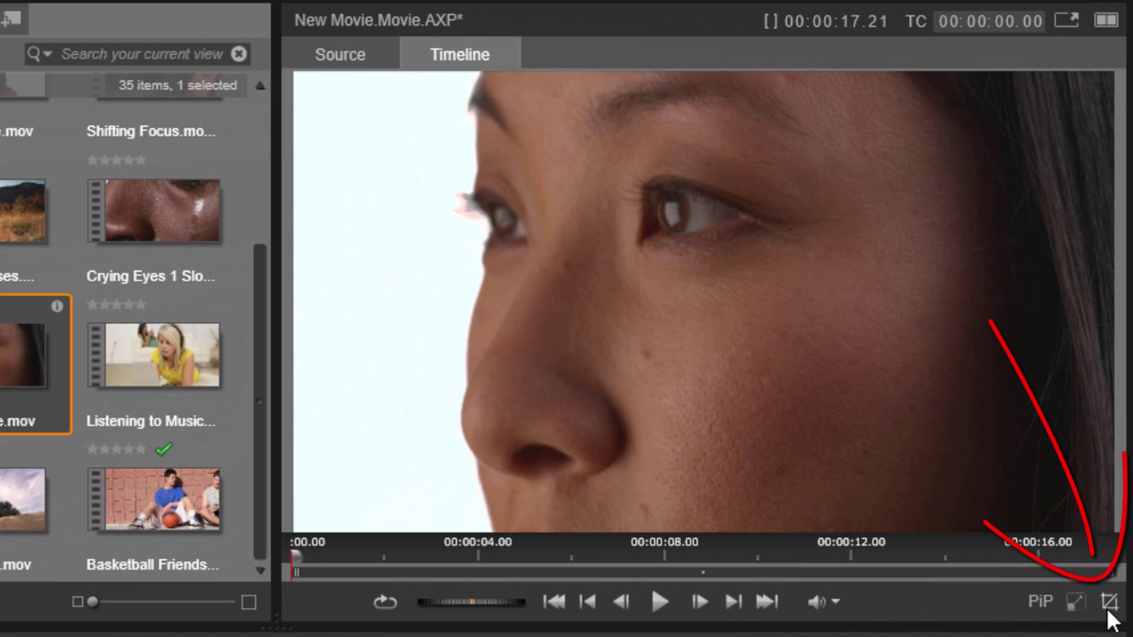
left_click(1075, 605)
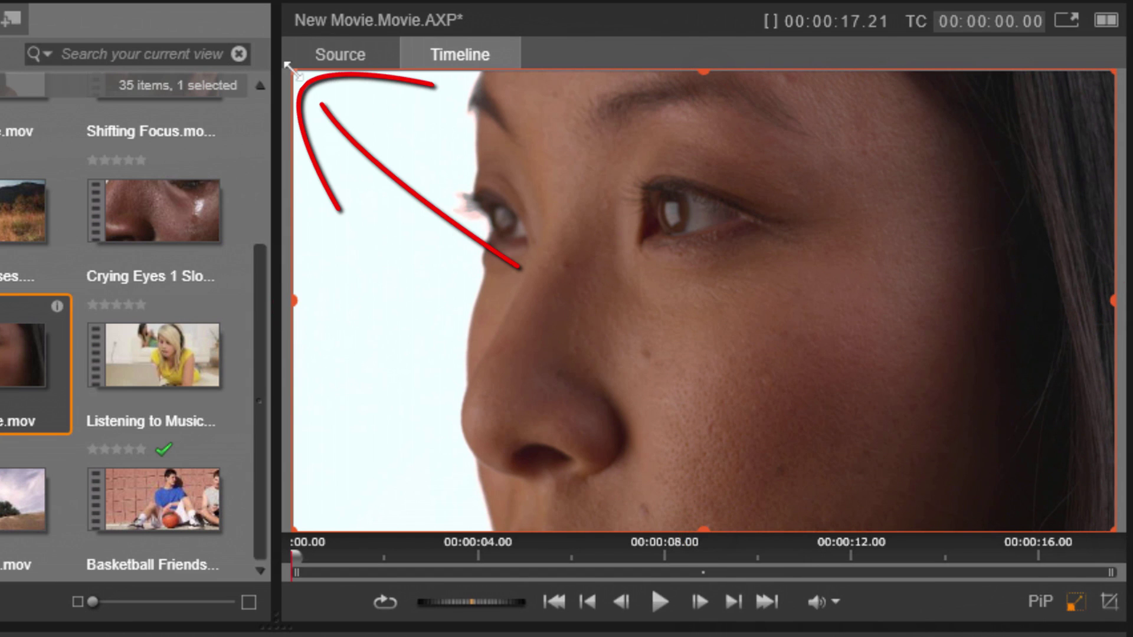
mouse_move(289, 66)
left_mouse_down()
mouse_move(374, 134)
mouse_move(797, 373)
mouse_move(787, 370)
left_mouse_up()
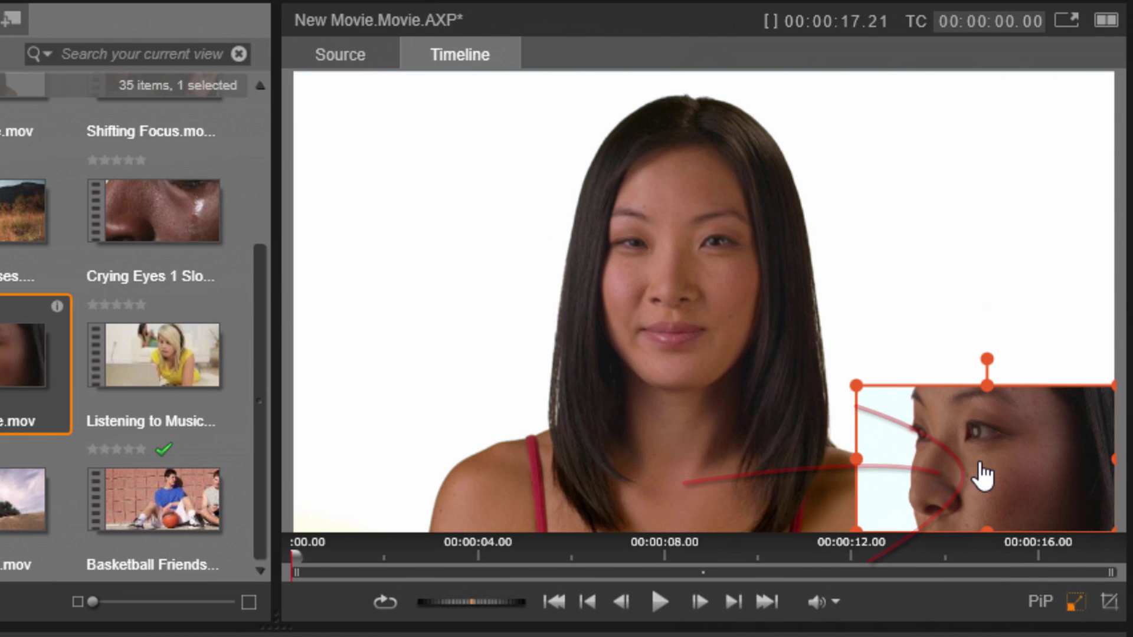
mouse_move(941, 460)
left_mouse_down()
mouse_move(854, 393)
mouse_move(812, 331)
mouse_move(826, 299)
mouse_move(937, 253)
mouse_move(955, 193)
left_mouse_up()
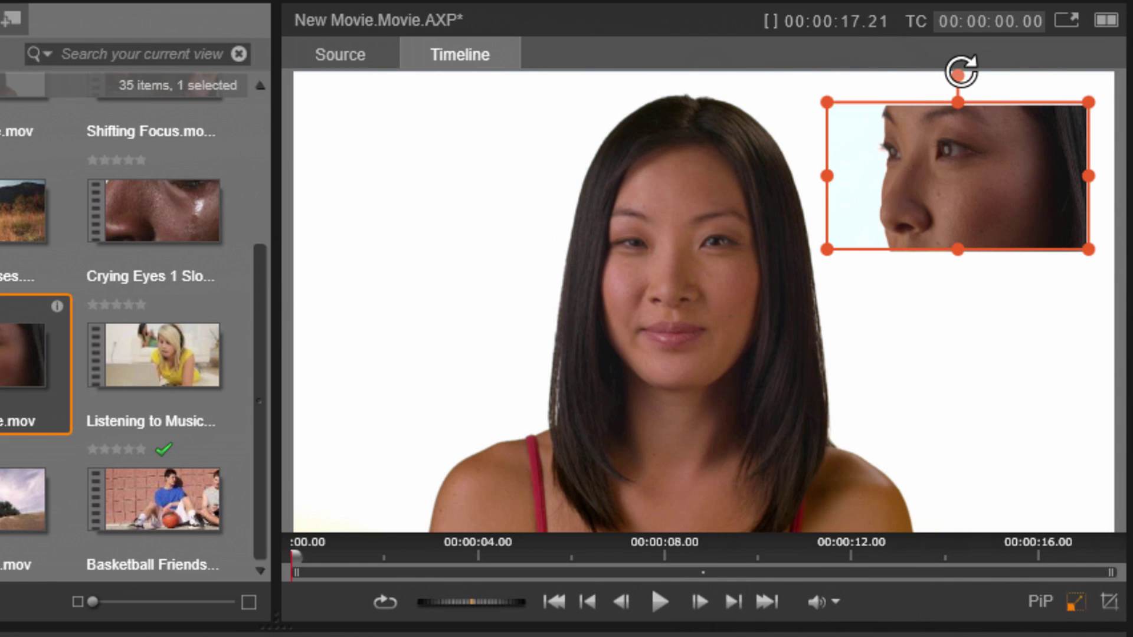
- Rotate the Side Glance inset to about -359.7, leave scaling mode and play back the timeline
left_click_drag(961, 71, 957, 101)
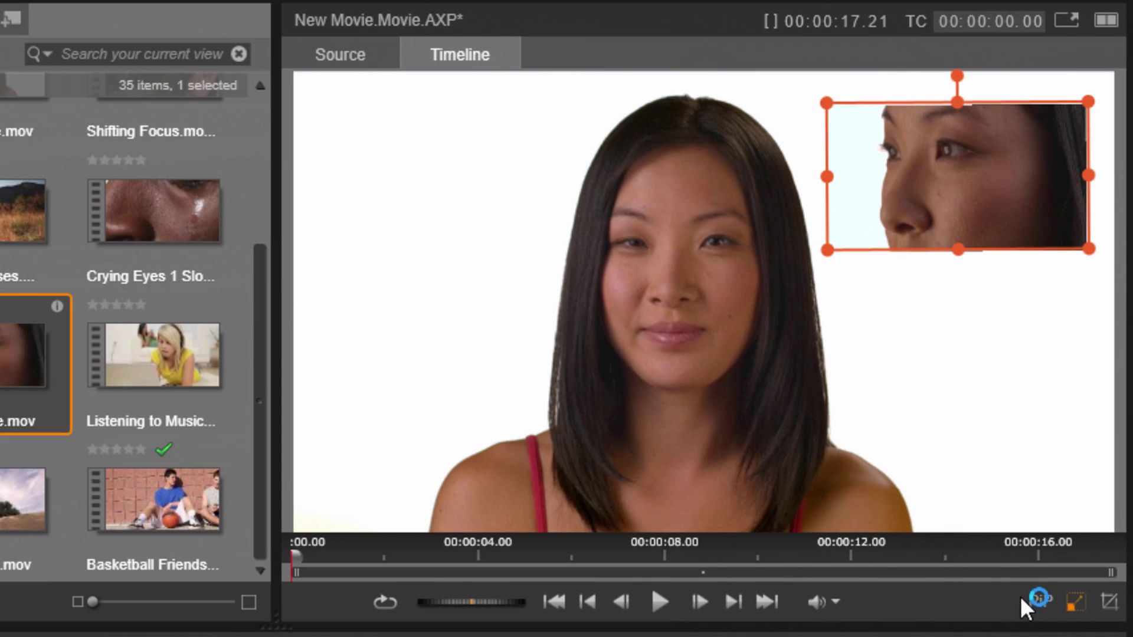
left_click(1073, 608)
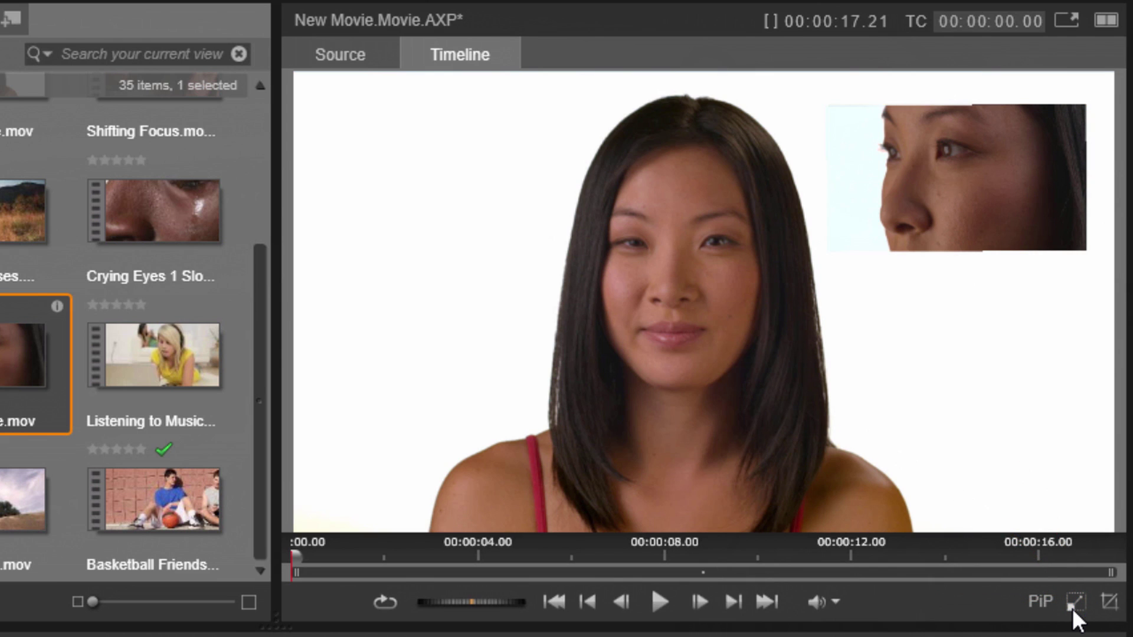
left_click(660, 602)
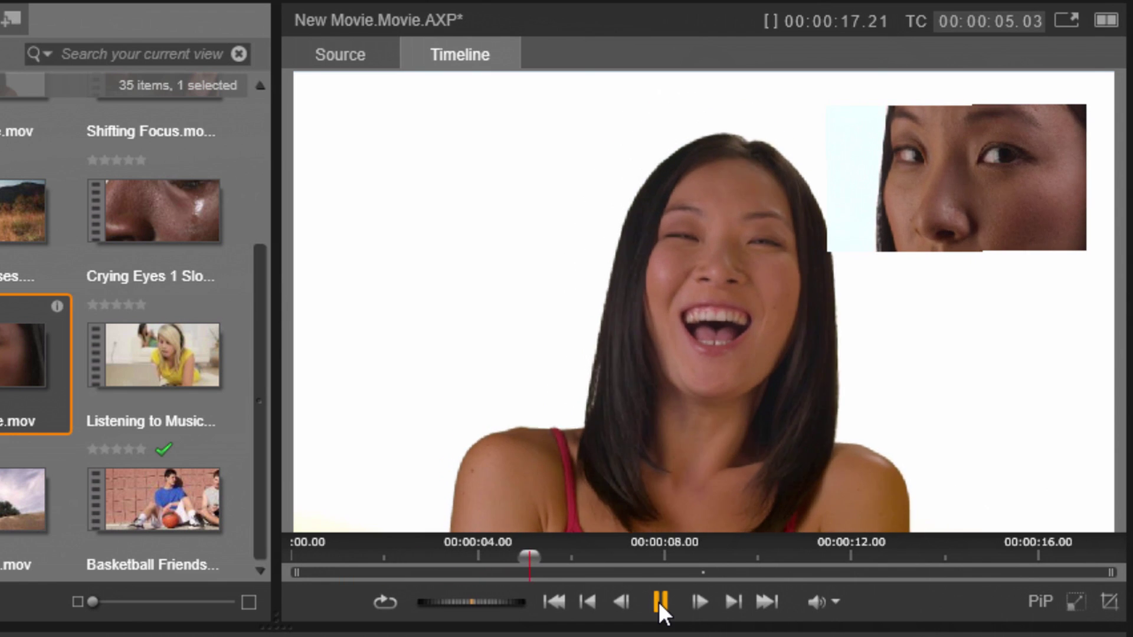
left_click(659, 602)
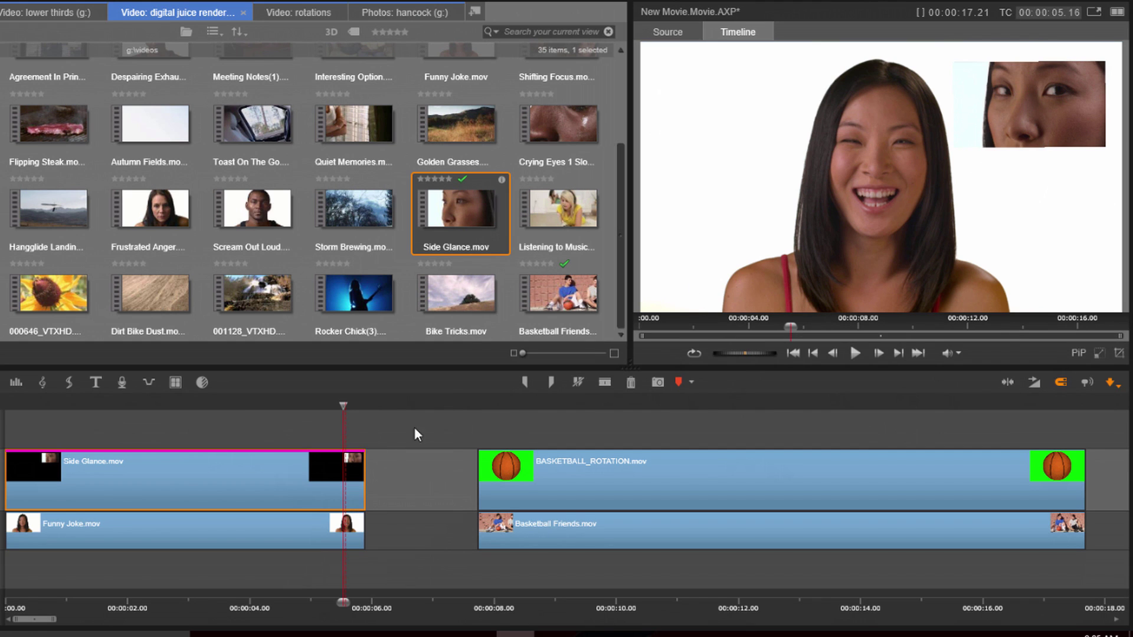
- Add a black border of width 10 to the Side Glance inset in its effect properties and accept the changes
left_click(183, 482)
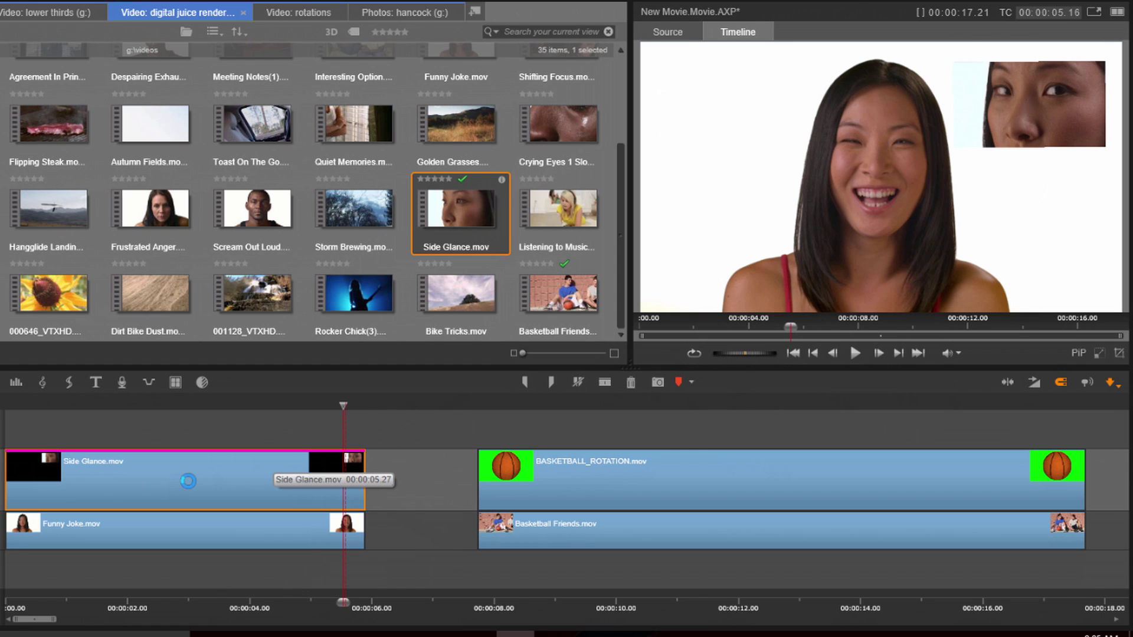
double_click(188, 481)
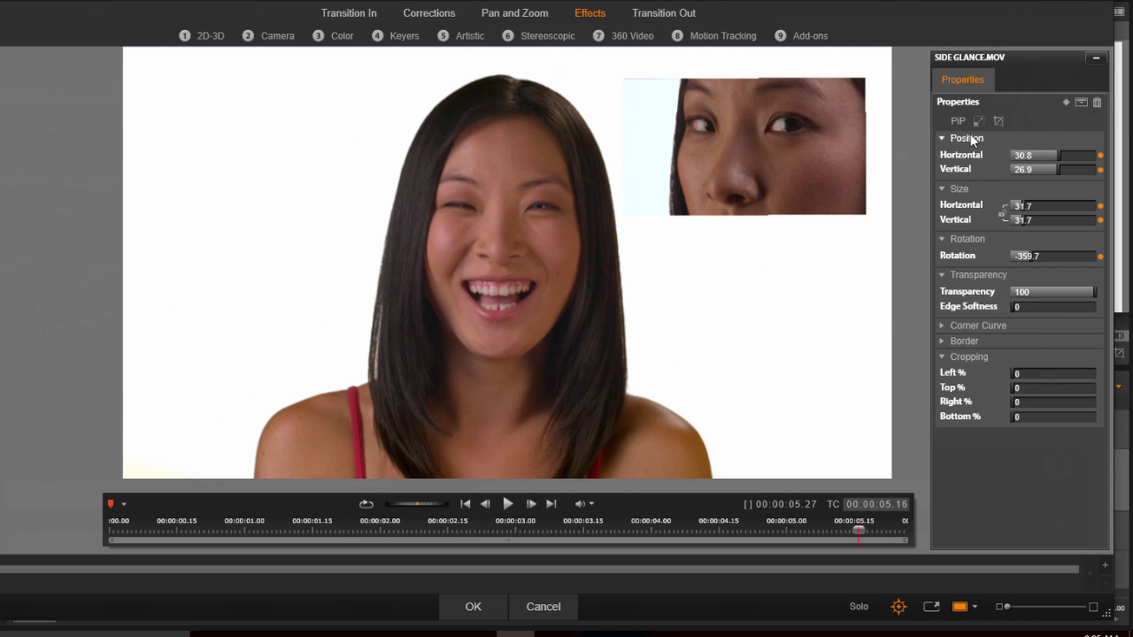
left_click(978, 121)
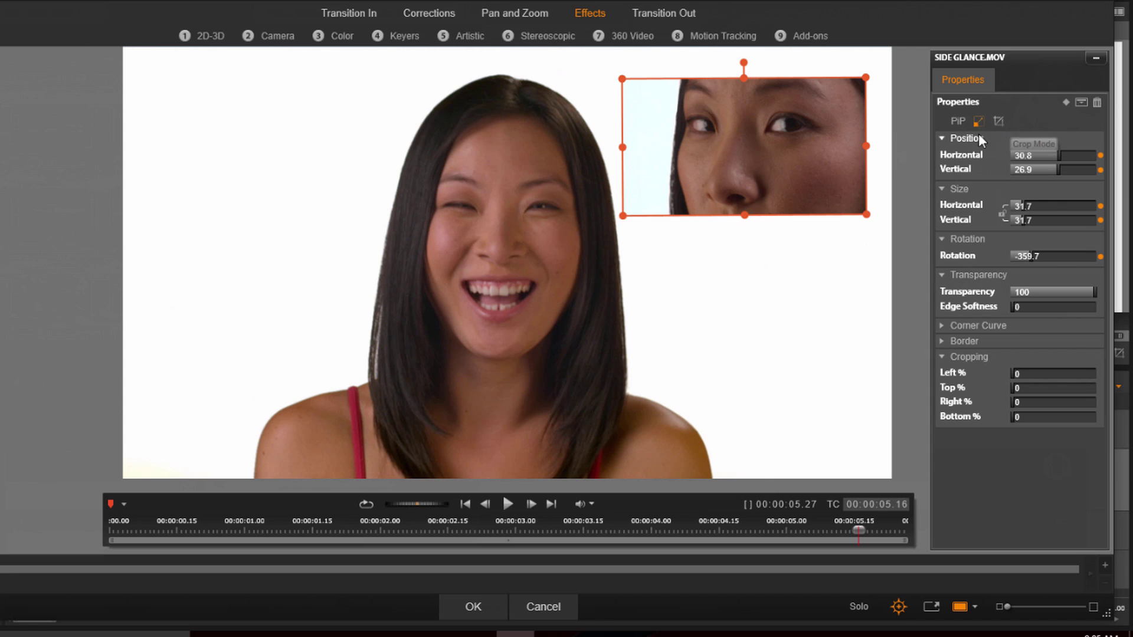
left_click(978, 121)
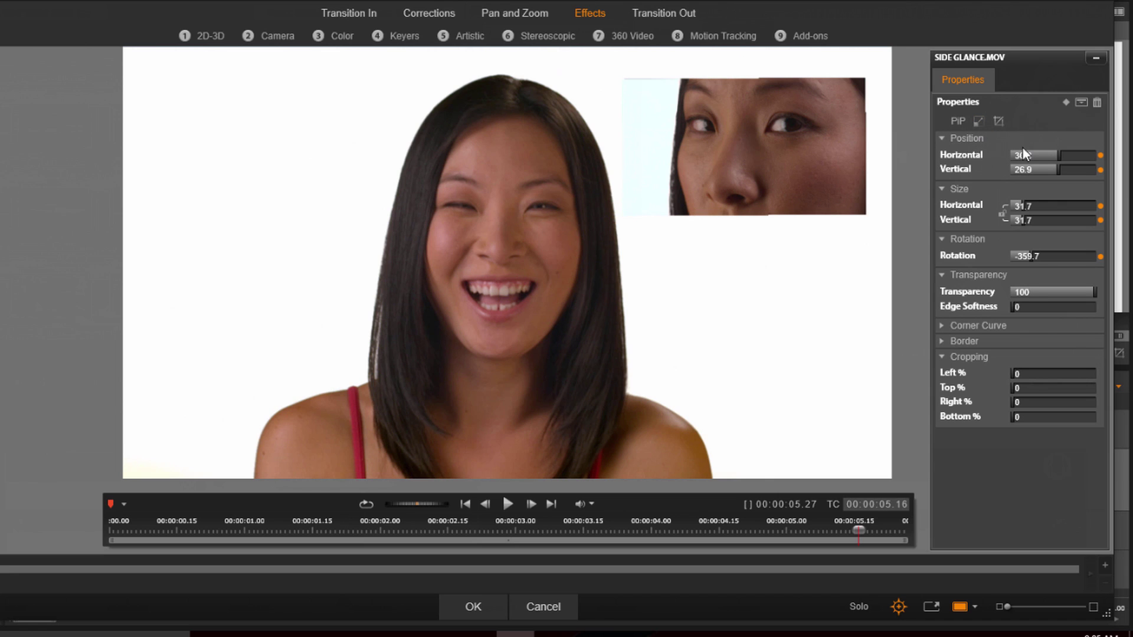
left_click(941, 342)
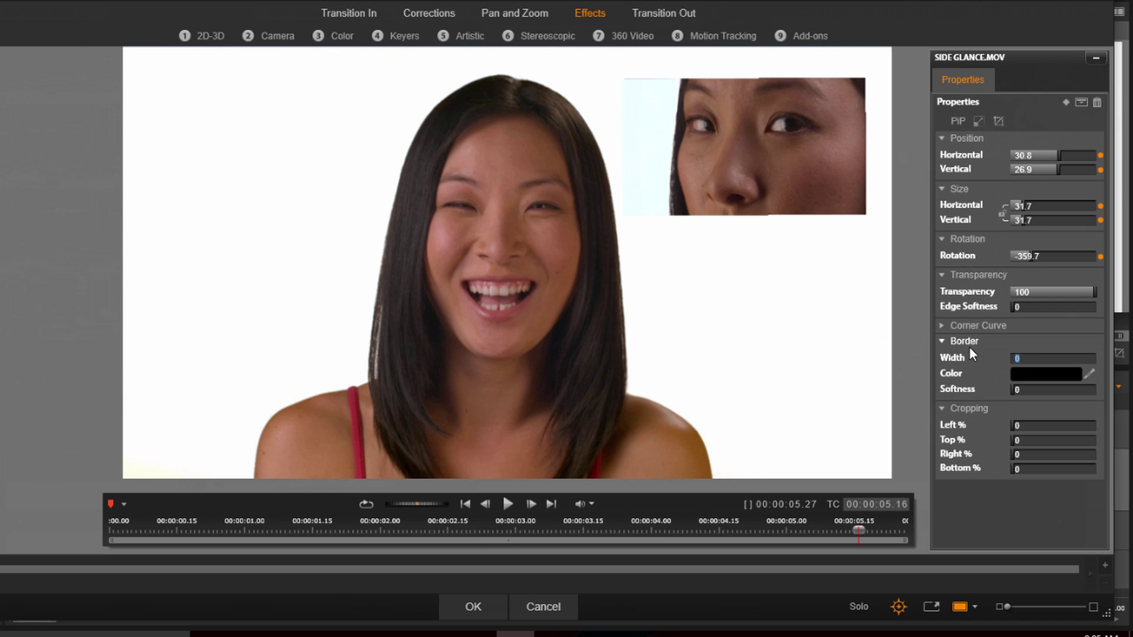
key("Return")
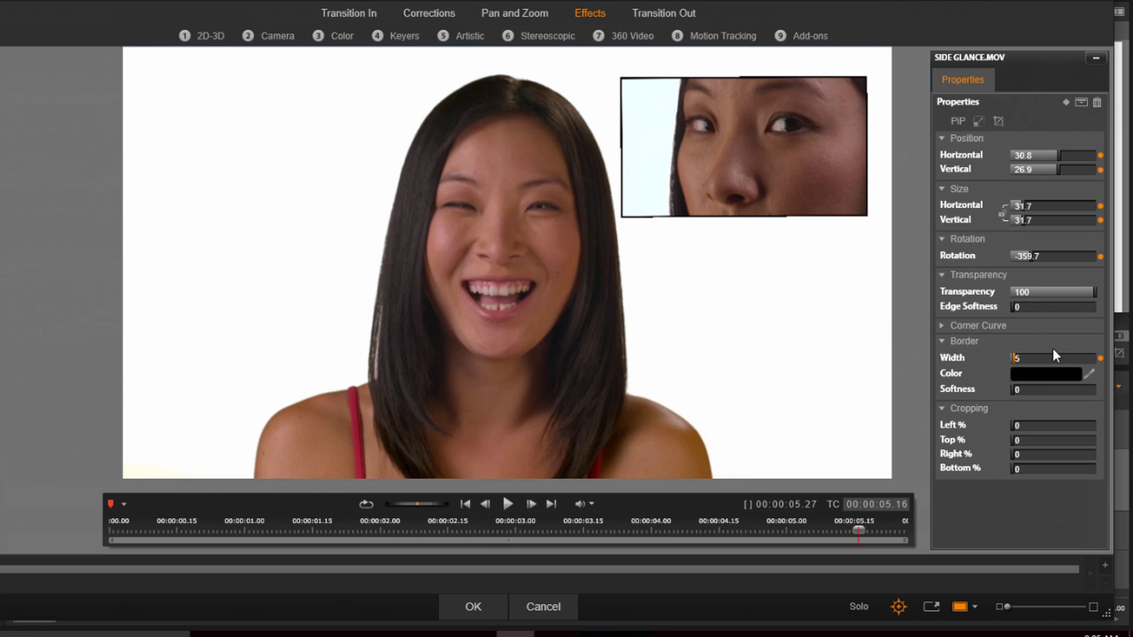
left_click(1037, 378)
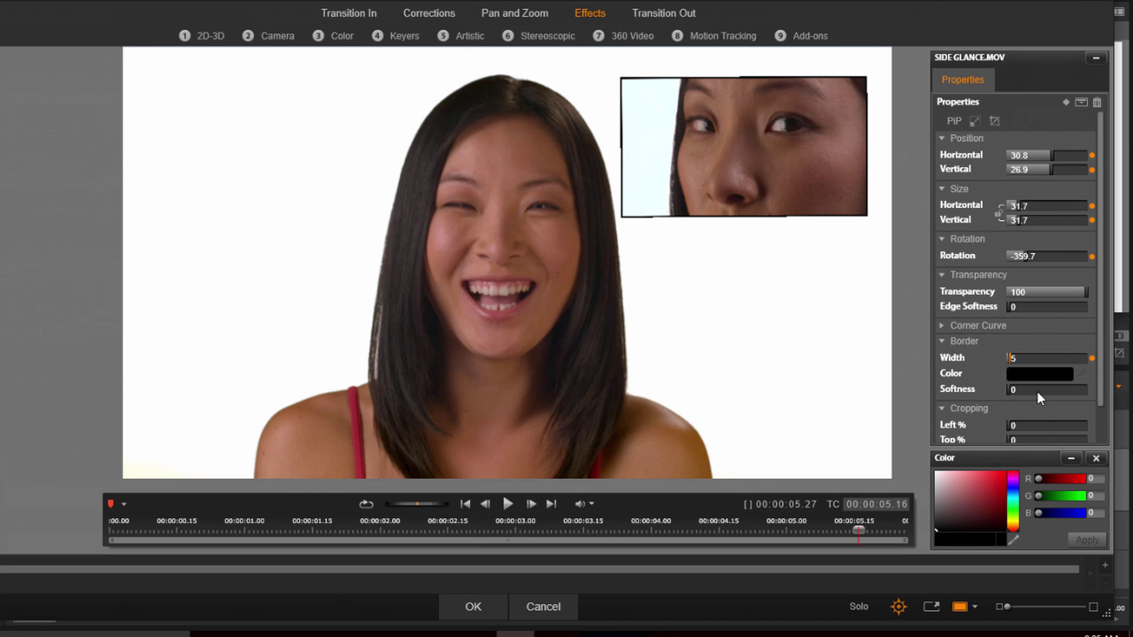
left_click(1096, 458)
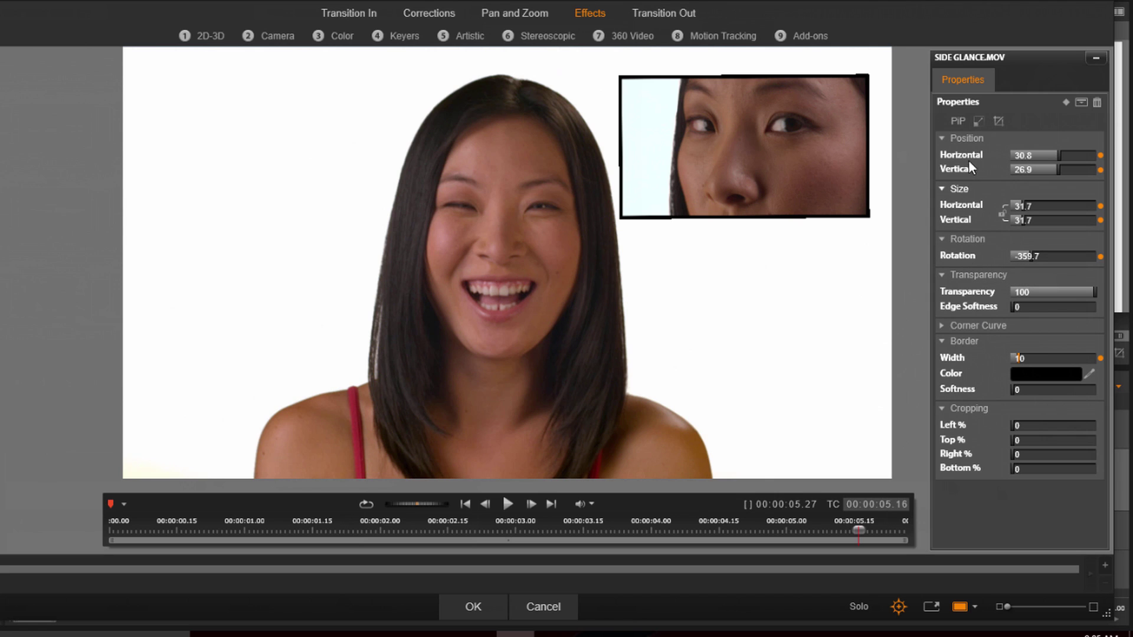
left_click(473, 606)
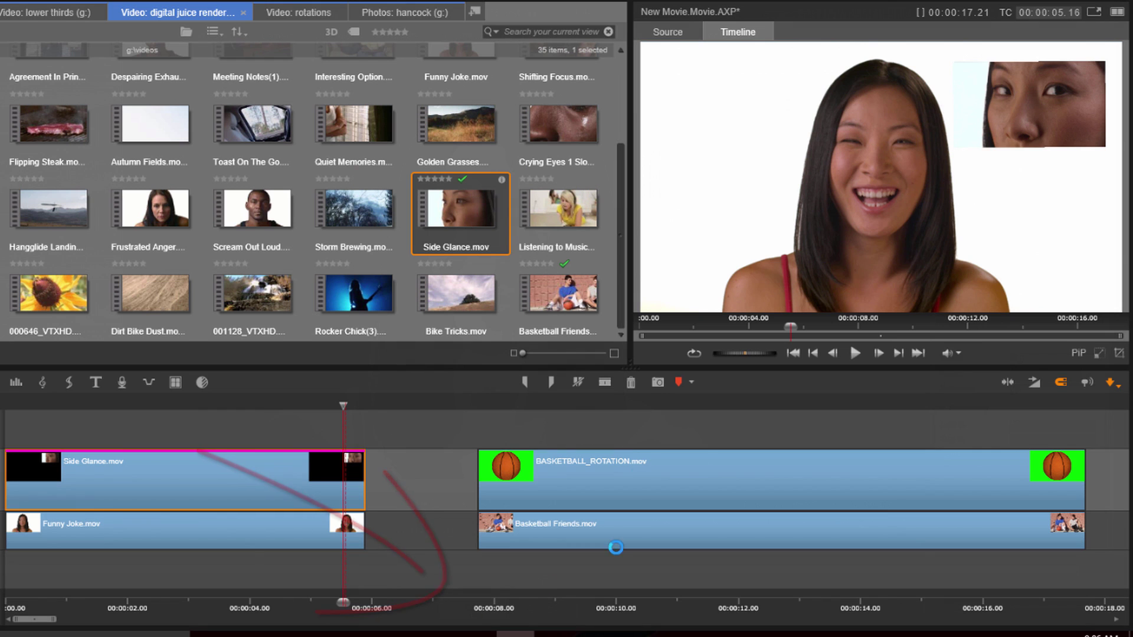
- Crop the left and right sides of the BASKETBALL_ROTATION clip close to the ball
left_click(702, 403)
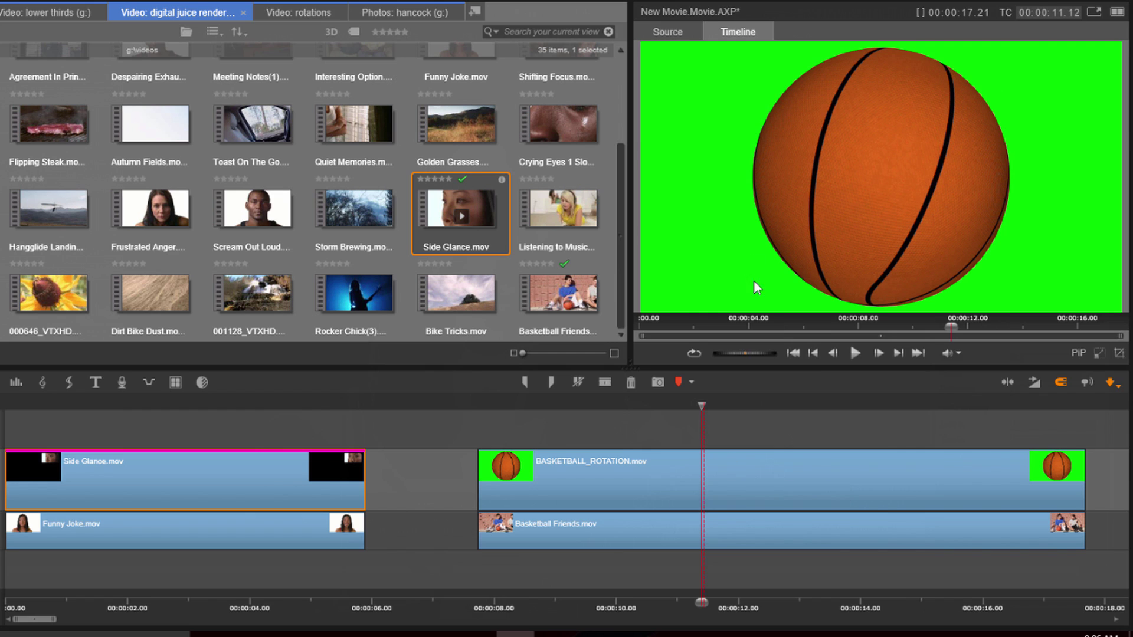
left_click_drag(697, 413, 606, 434)
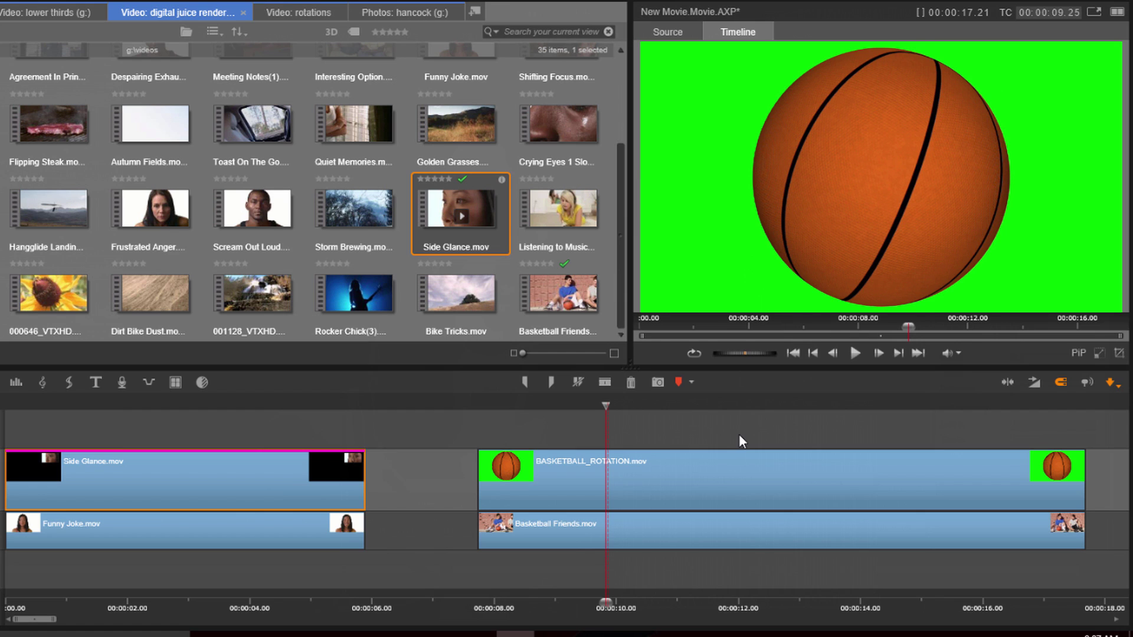
left_click(717, 486)
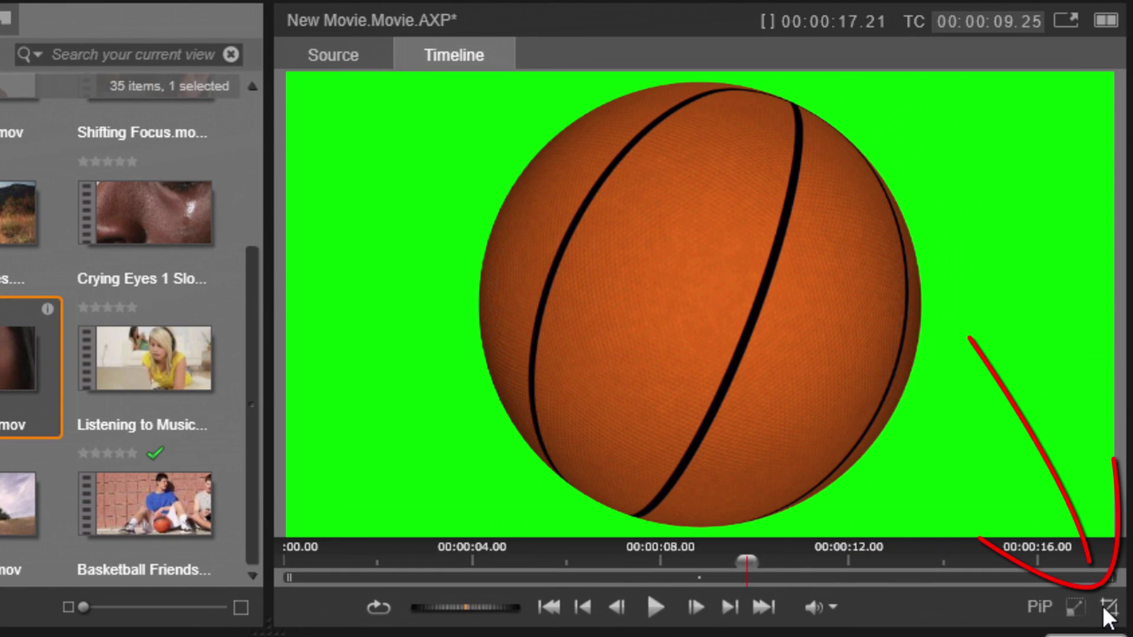
left_click(1104, 609)
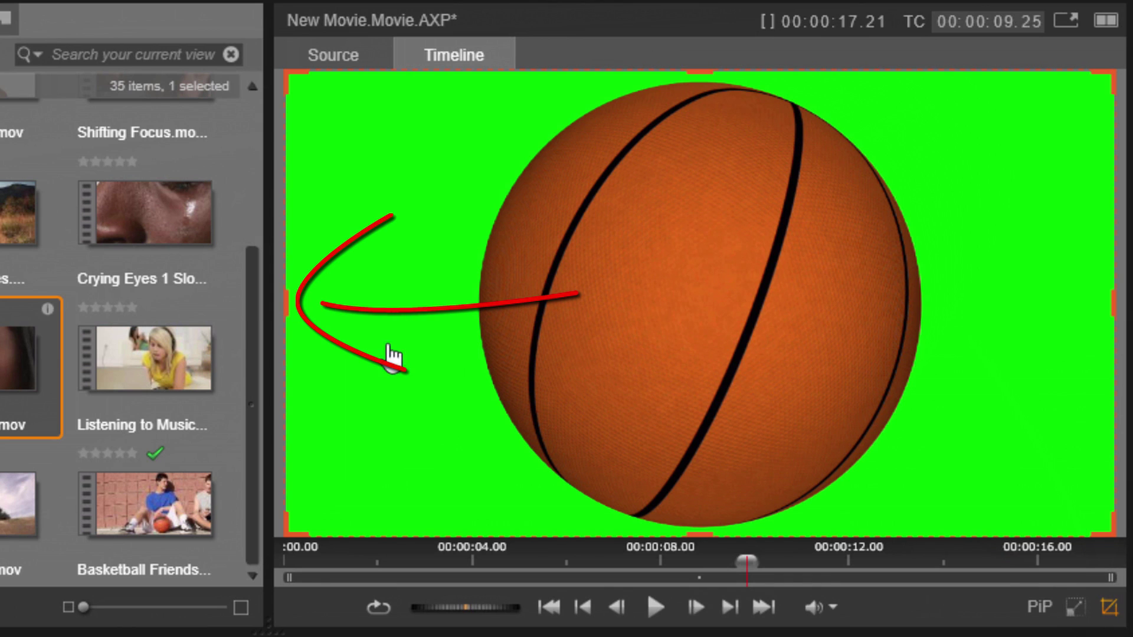
left_click_drag(285, 300, 455, 303)
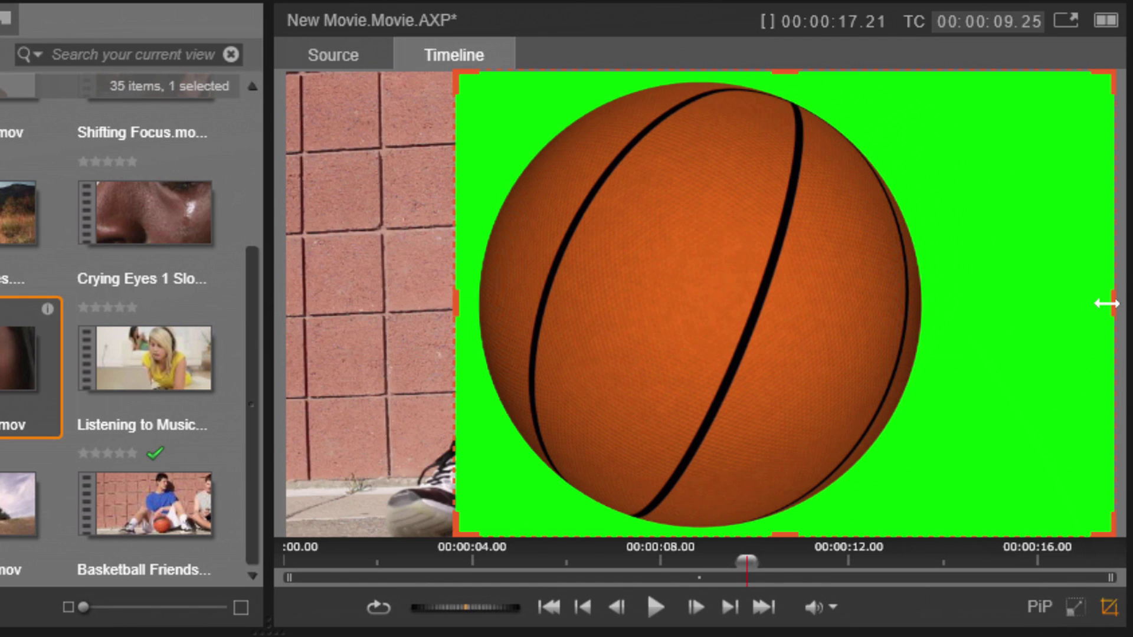
left_click_drag(1107, 304, 932, 304)
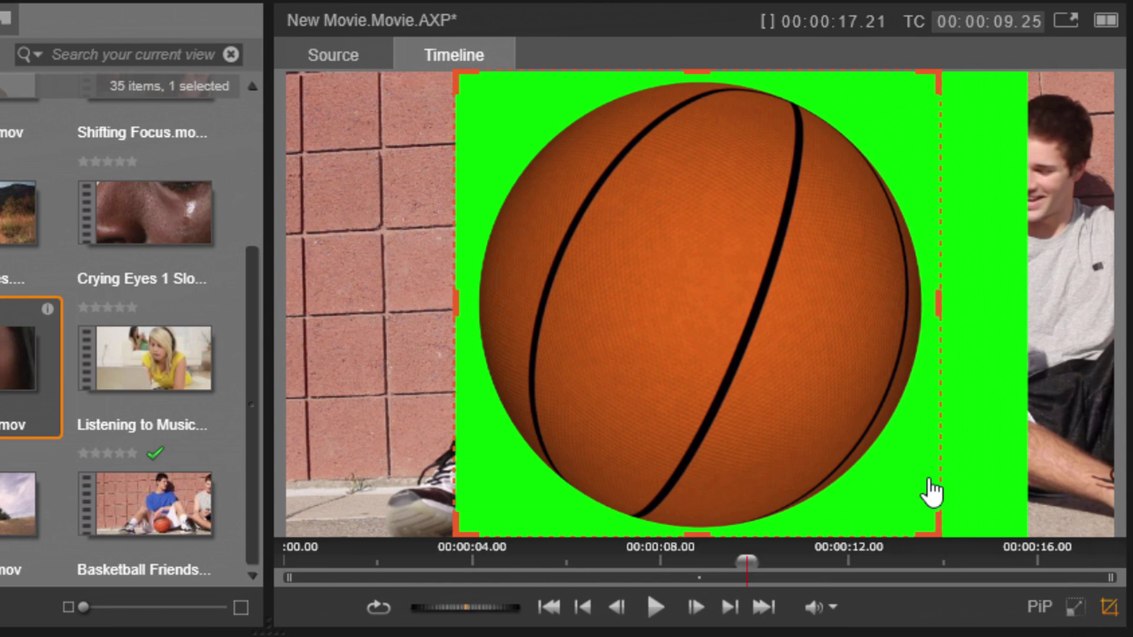
- Shrink the cropped basketball clip to a small inset in the frame's lower-right corner and scrub through the timeline
left_click(1075, 607)
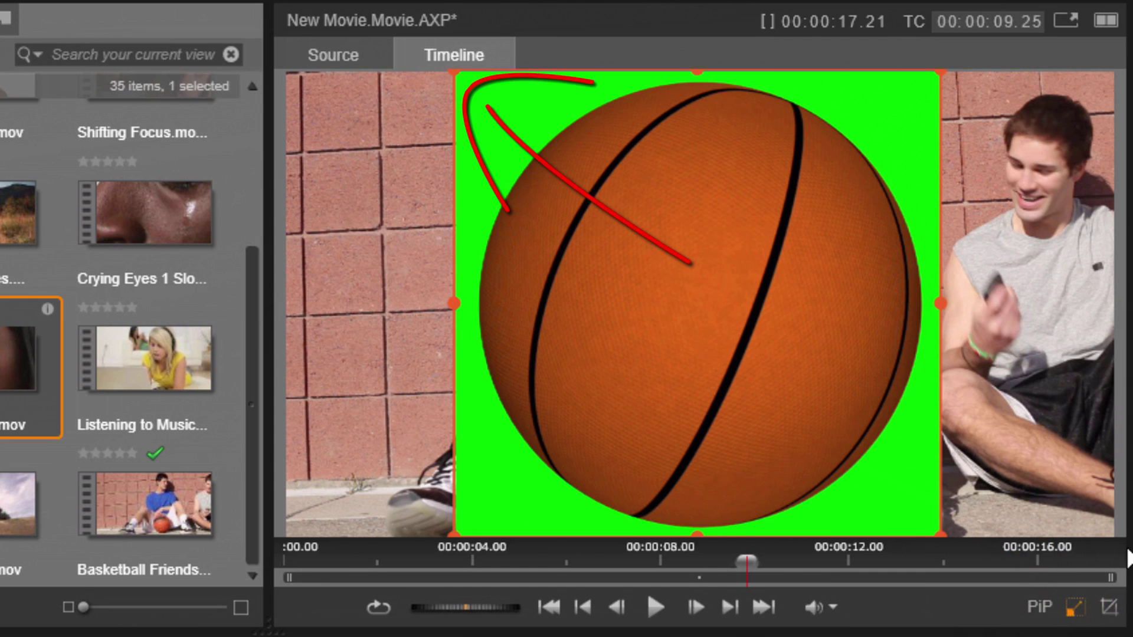
left_click_drag(452, 71, 829, 375)
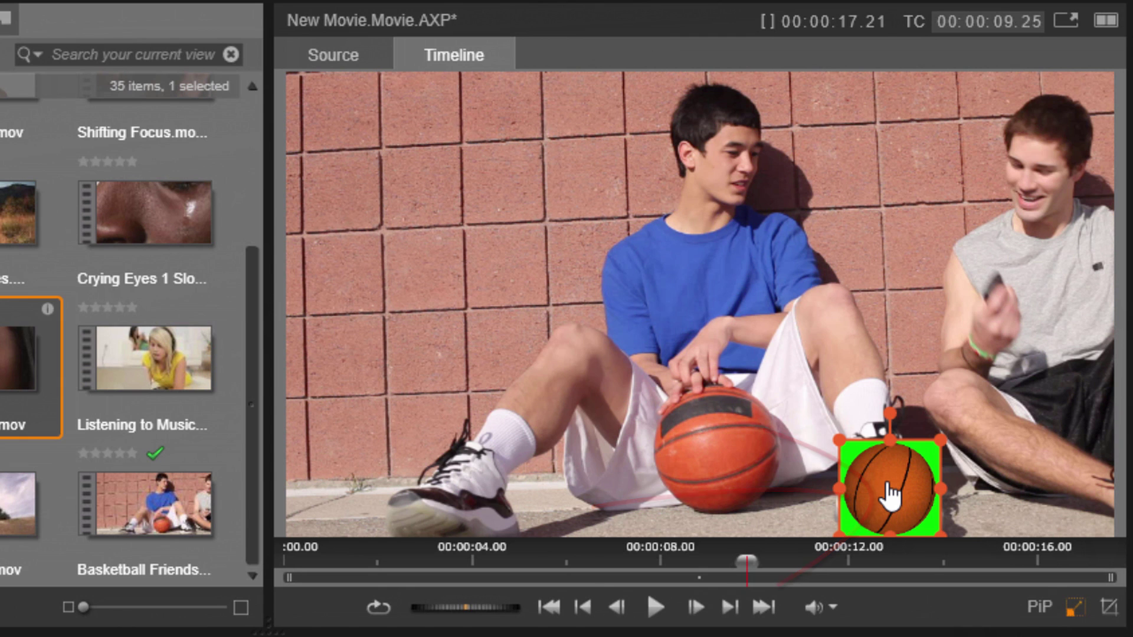
left_click_drag(891, 496, 1046, 478)
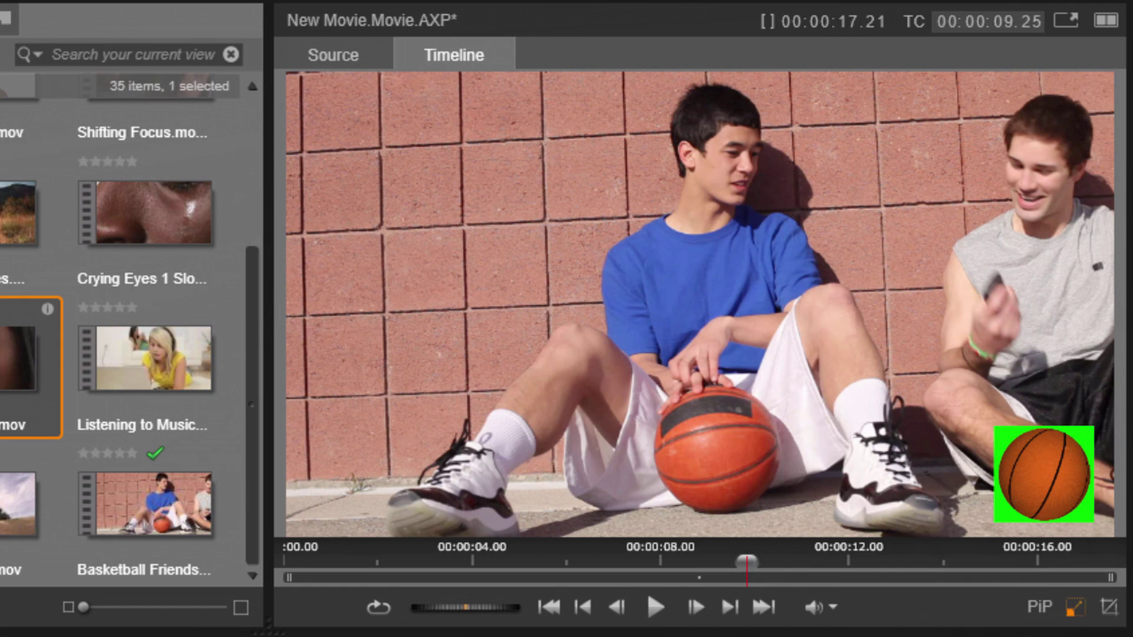
left_click_drag(747, 562, 947, 562)
left_click_drag(723, 630, 340, 631)
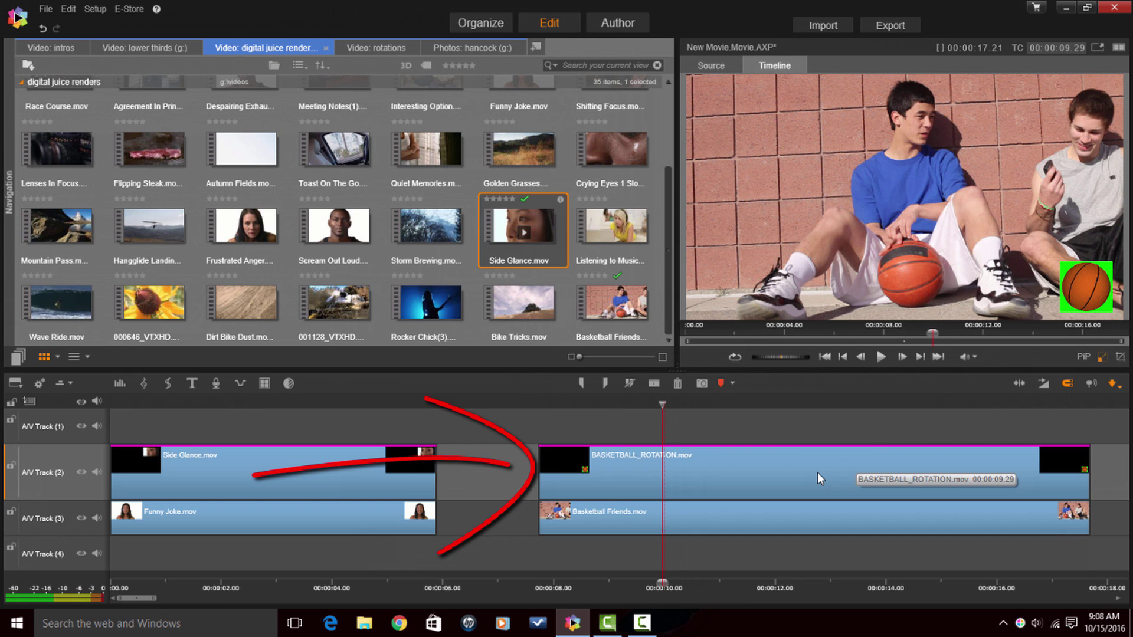
- Apply the StudioChromaKeyer effect to the BASKETBALL_ROTATION clip to key out its green background, and accept the changes
double_click(816, 472)
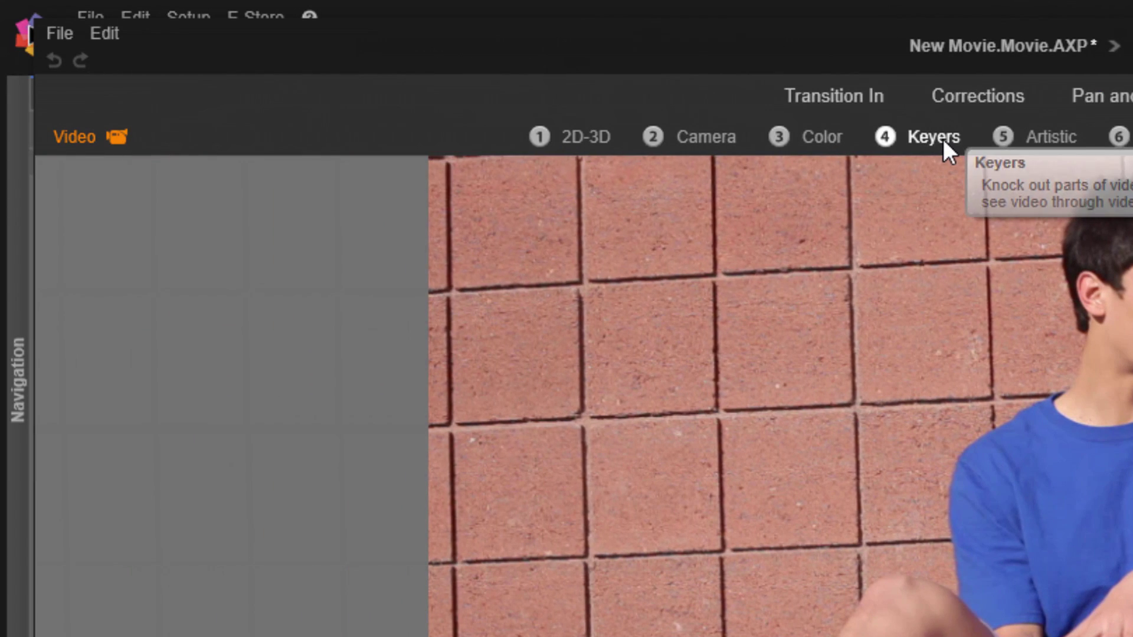
left_click(815, 142)
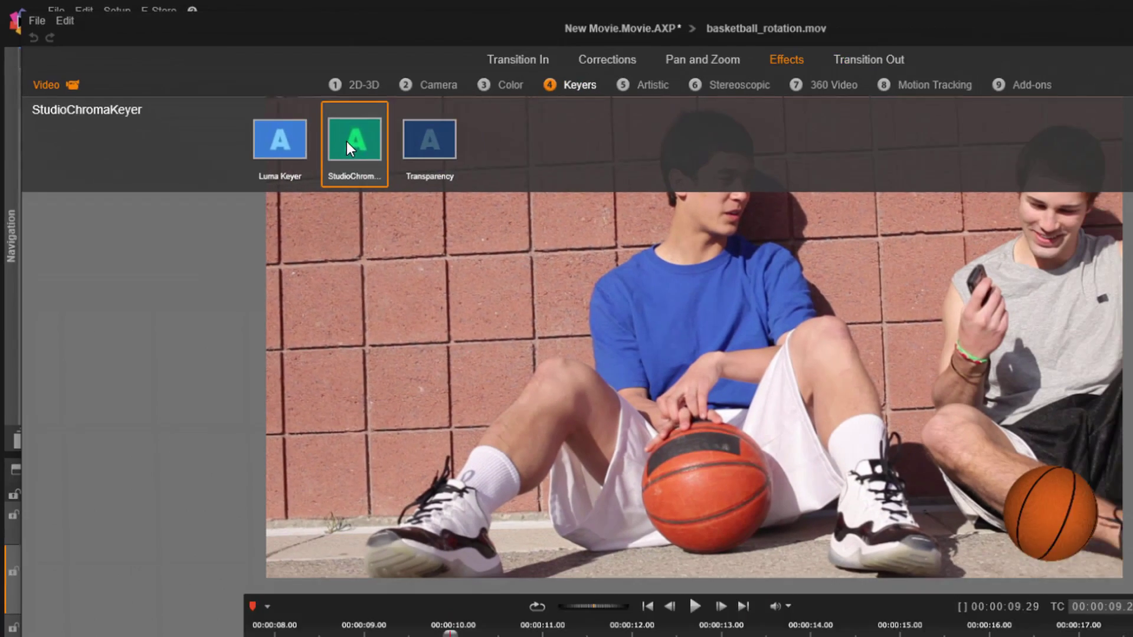
left_click(563, 228)
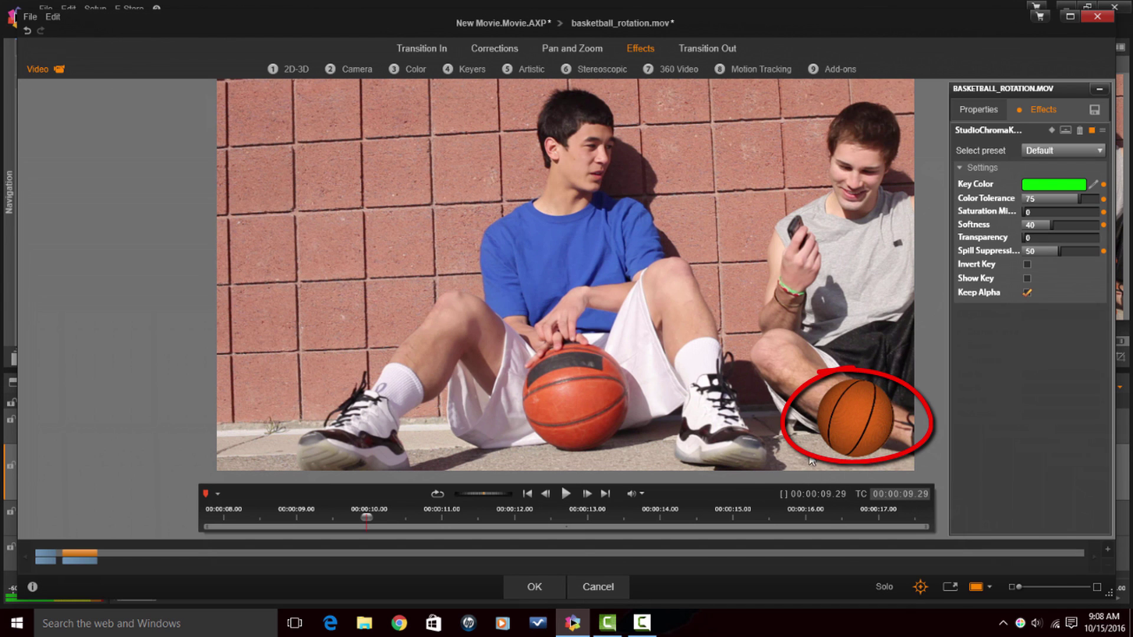
left_click(552, 586)
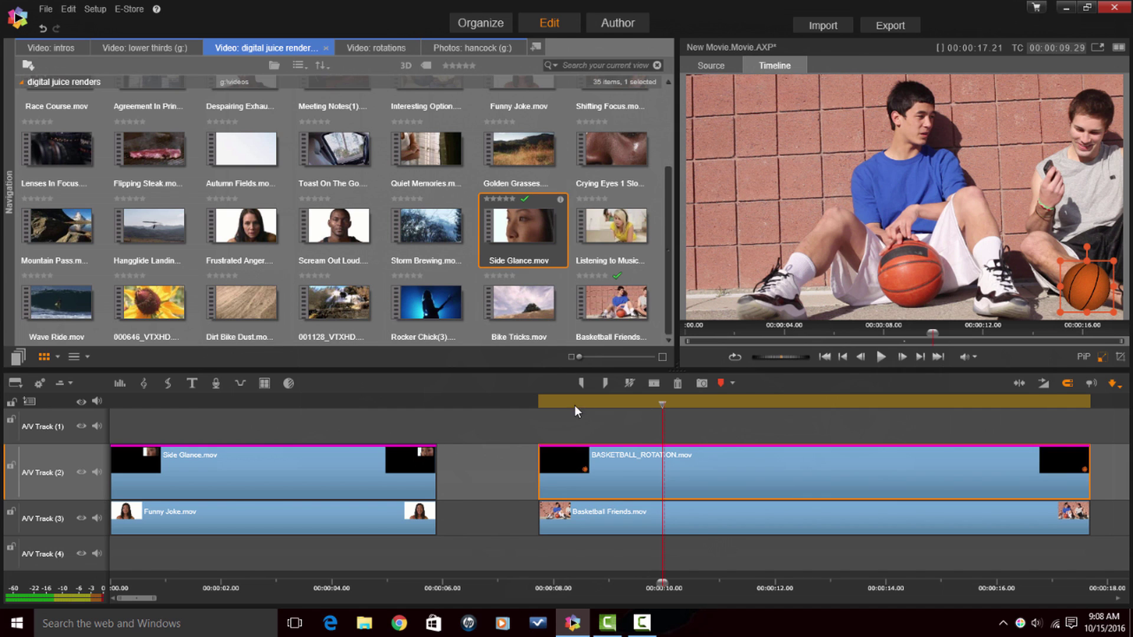
- Lower the transparency level of the basketball clip on A/V Track (2) to roughly half
left_click(290, 384)
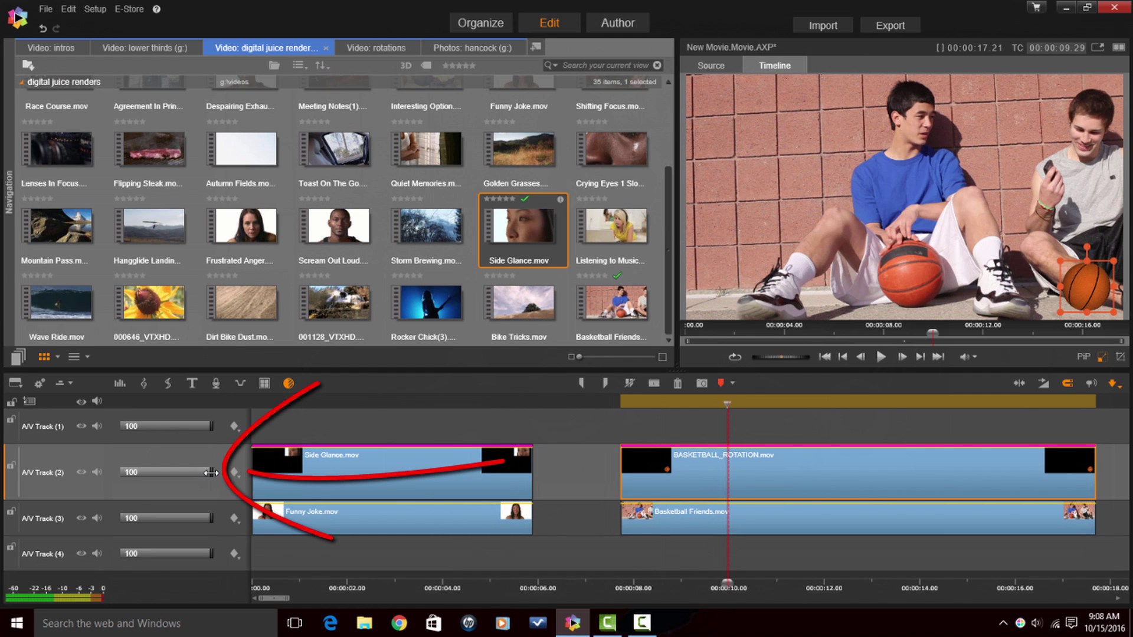
left_click_drag(210, 473, 135, 471)
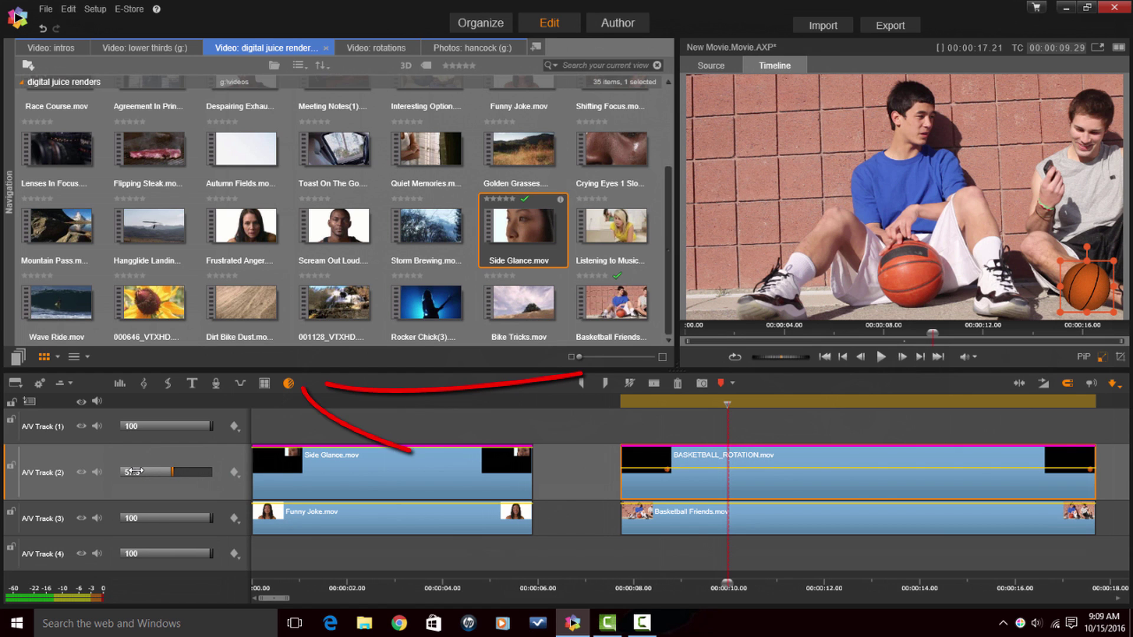
left_click(289, 384)
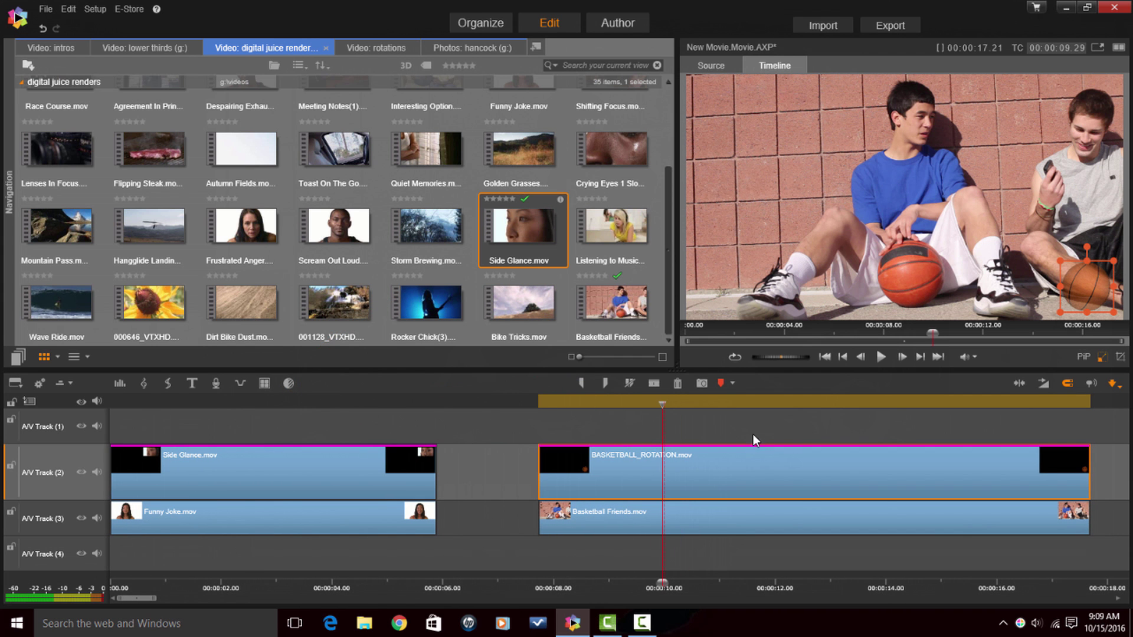
- Scrub through the basketball section to review the semi-transparent ball overlay, with its scaling frame turned off
left_click_drag(662, 405, 781, 405)
left_click_drag(867, 561, 705, 561)
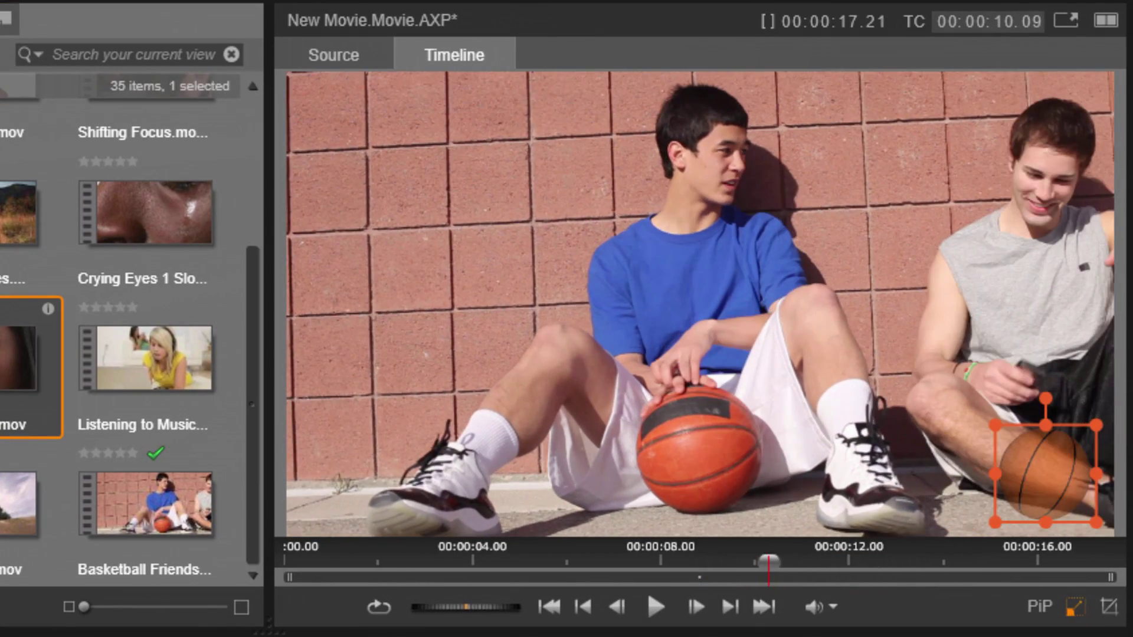
left_click(1073, 611)
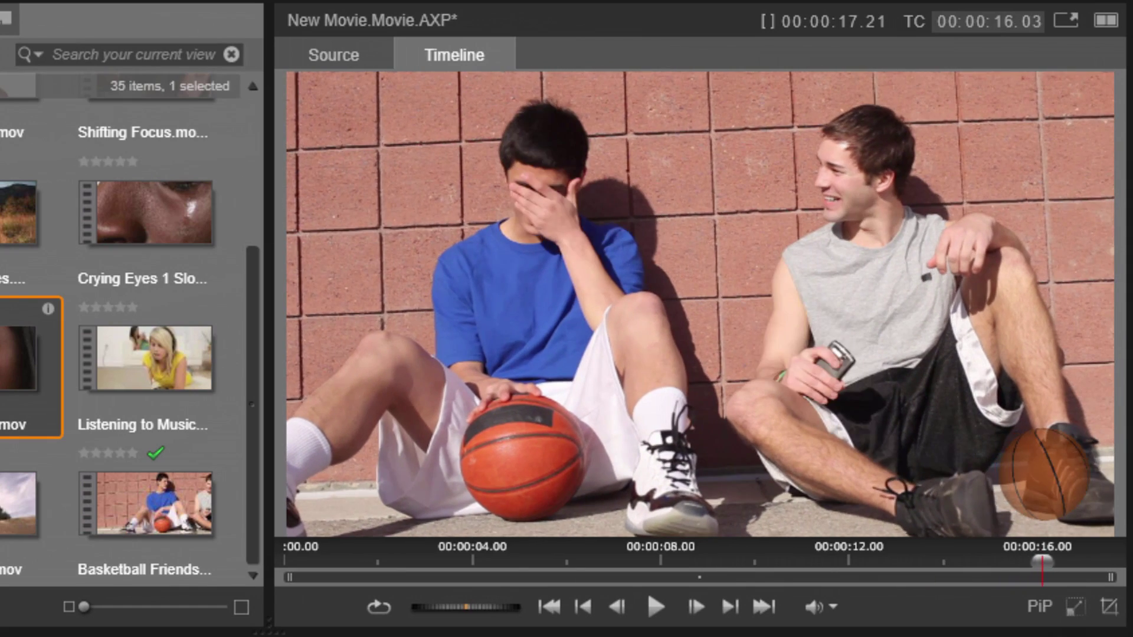
left_click_drag(959, 562, 660, 562)
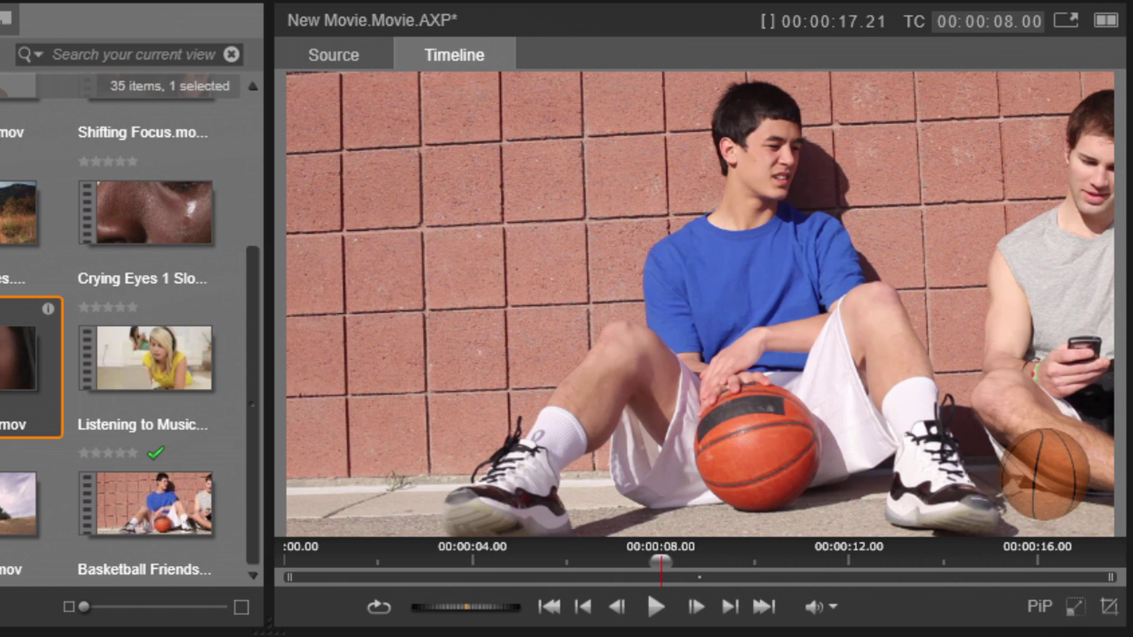